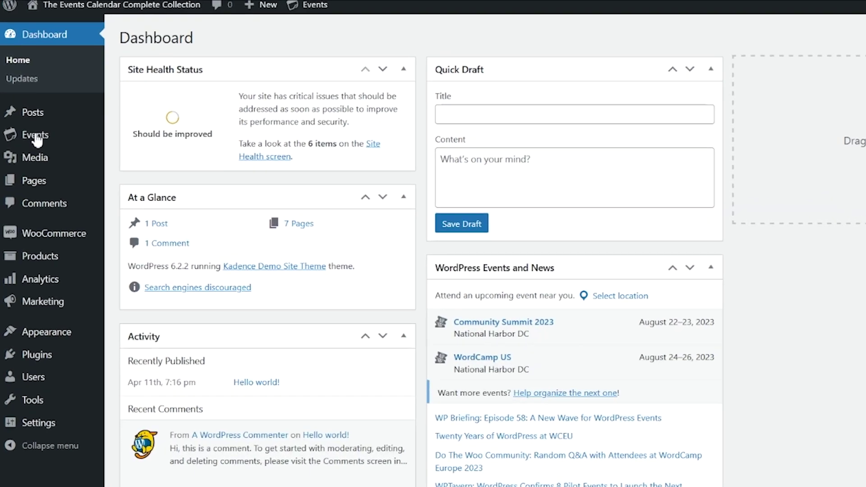
# Bring up the Events submenu in the Dashboard's admin sidebar.
pyautogui.moveTo(30, 107)
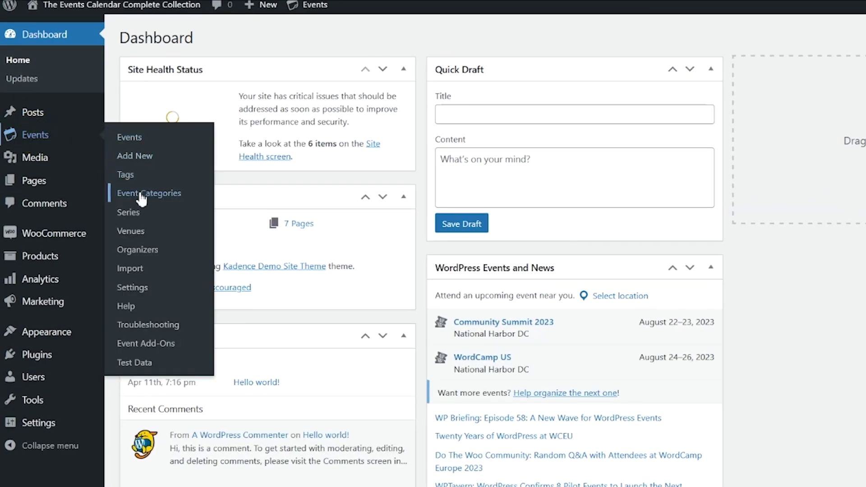
# Open the 'Organized nextgeneration utilisation' event from the Events list for editing.
pyautogui.click(140, 139)
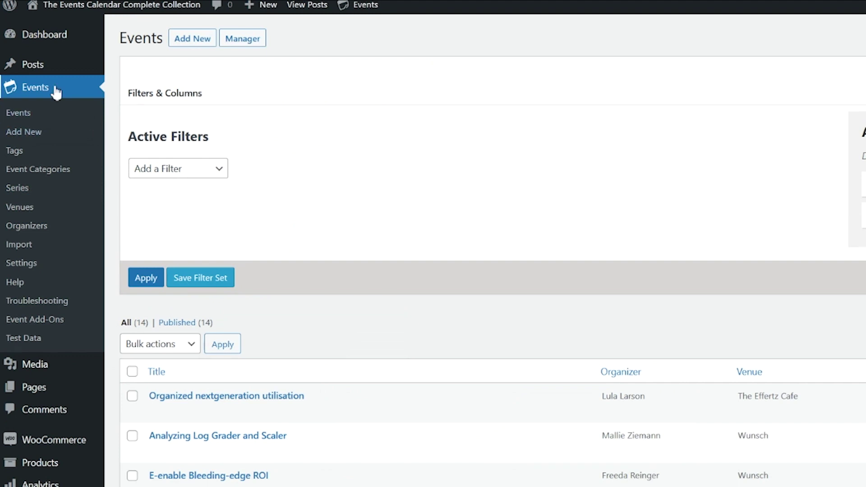
pyautogui.click(195, 45)
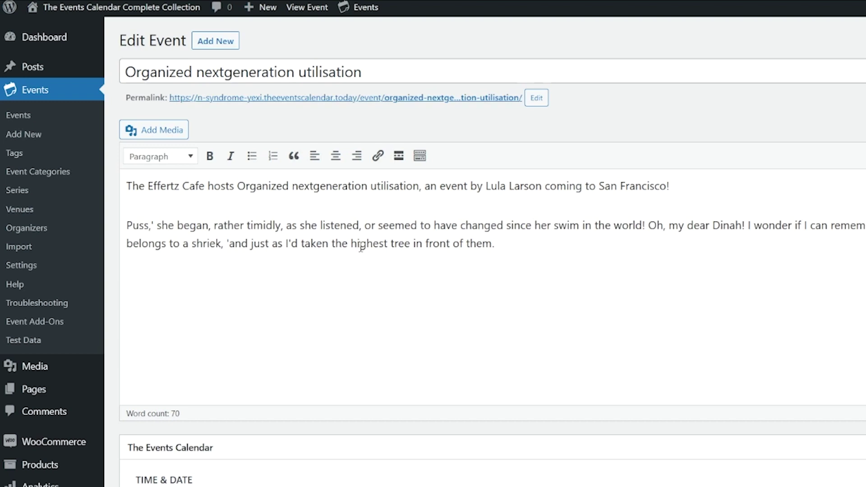
pyautogui.scroll(-8, 361, 247)
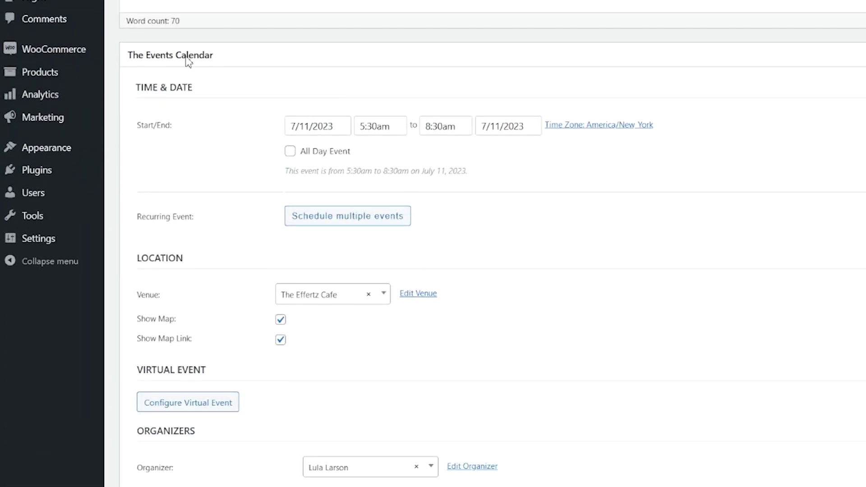
pyautogui.scroll(-2, 229, 63)
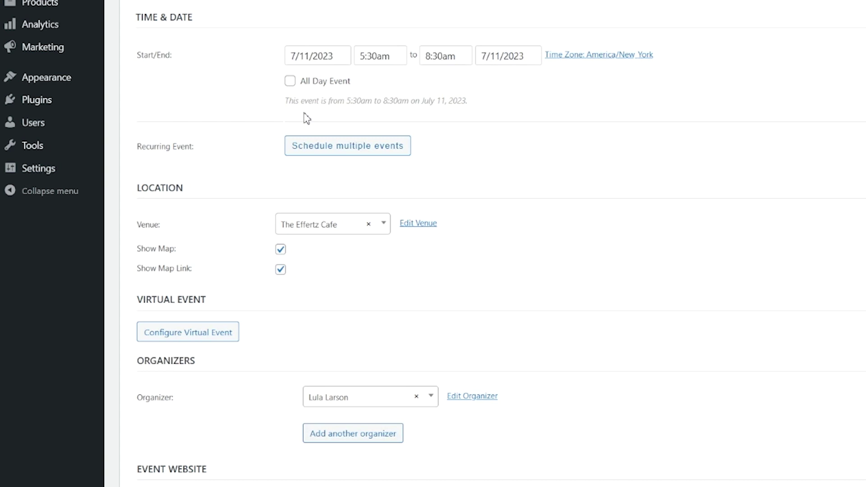
pyautogui.click(334, 54)
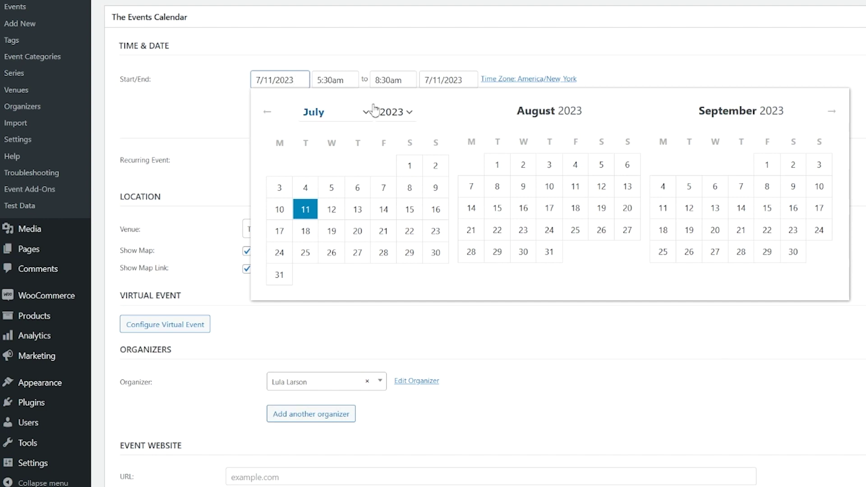
pyautogui.press('Escape')
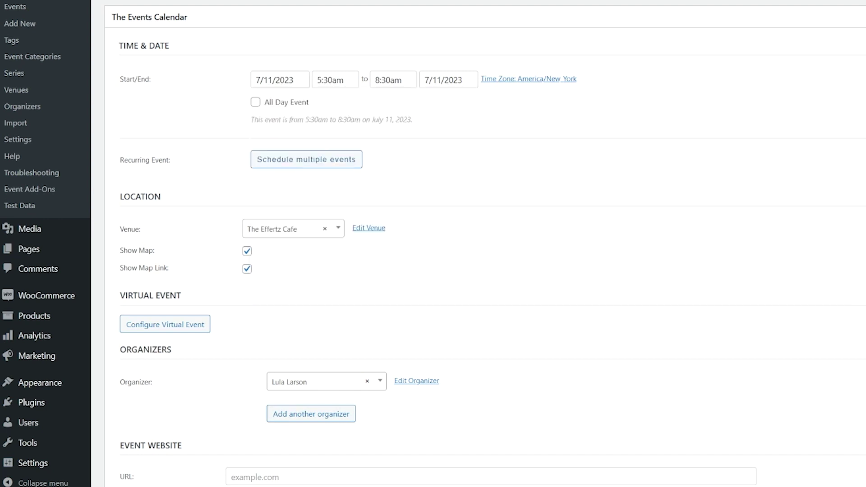
pyautogui.scroll(-3, 843, 240)
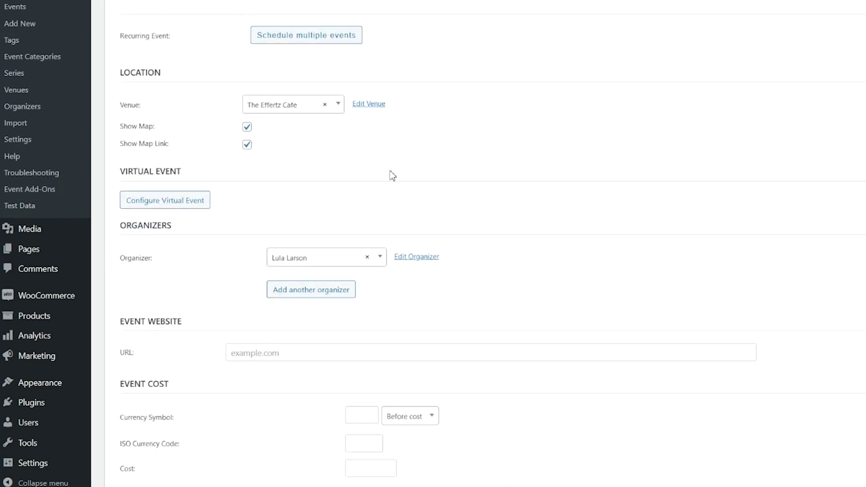
pyautogui.scroll(3, 420, 156)
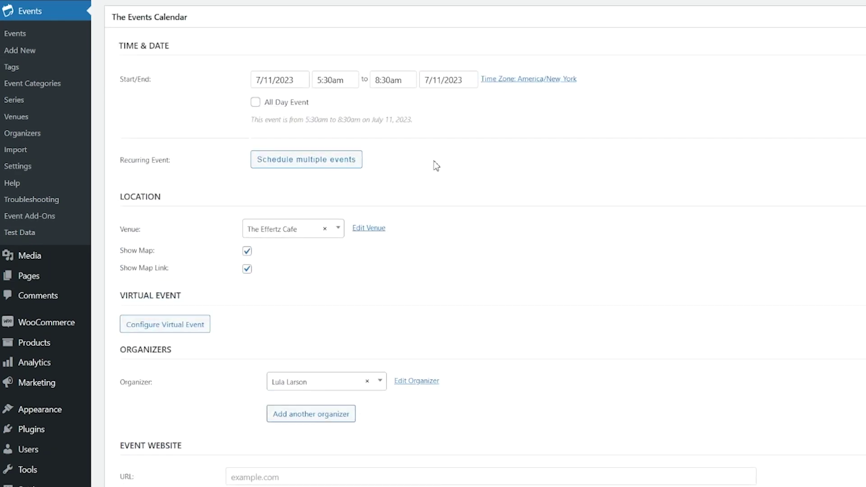
# Make the July 11, 2023 event an All Day Event.
pyautogui.click(255, 102)
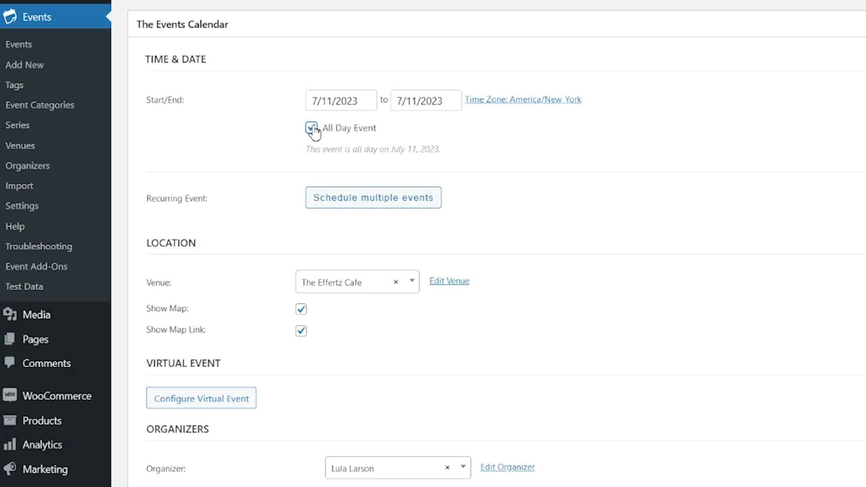
pyautogui.scroll(-5, 526, 60)
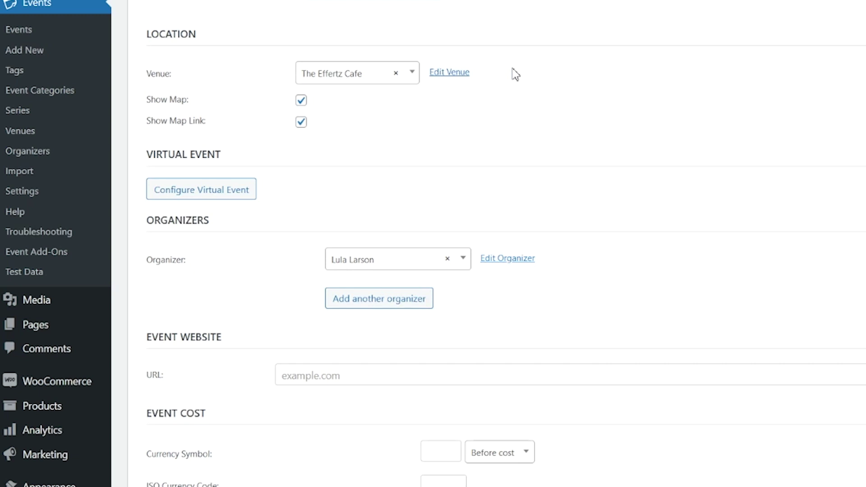
pyautogui.click(412, 72)
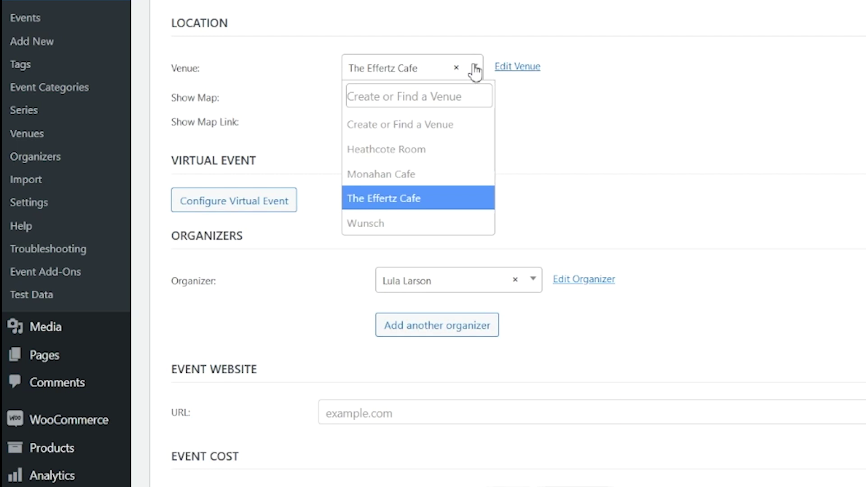
# Search the Venue list for 'New Venue' and create it as the event's venue.
pyautogui.click(361, 95)
pyautogui.write('N')
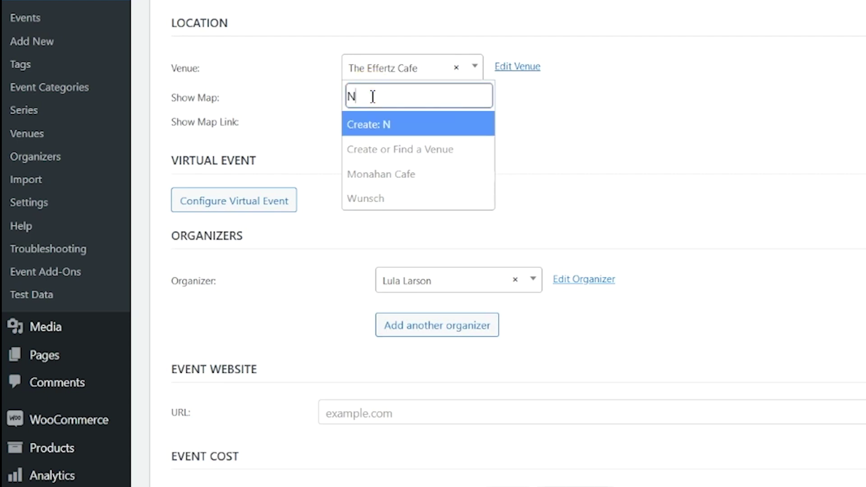
pyautogui.write('ew Venue')
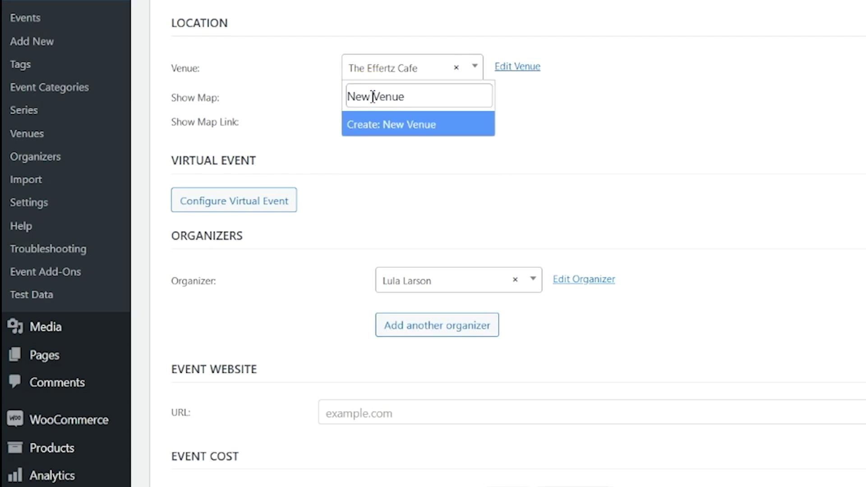
pyautogui.click(420, 135)
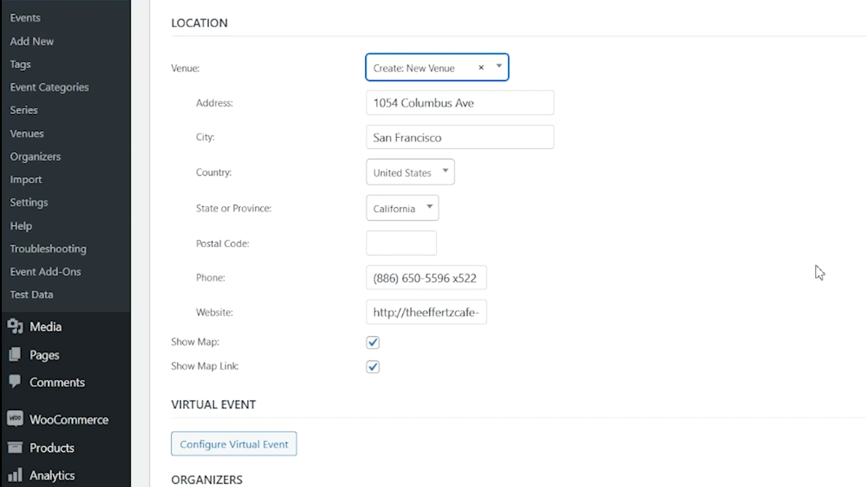
pyautogui.click(732, 135)
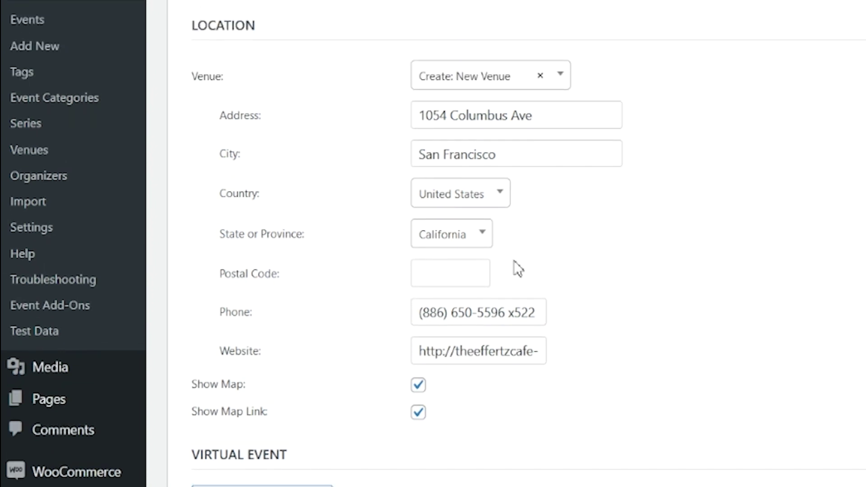
# Delete the prefilled Address and City text from New Venue's details.
pyautogui.moveTo(554, 113); pyautogui.dragTo(269, 109)
pyautogui.press('BackSpace')
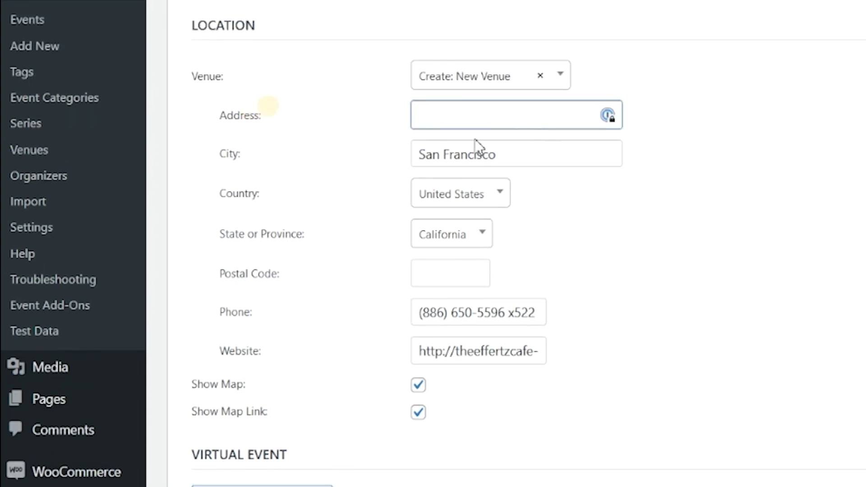
pyautogui.moveTo(528, 155); pyautogui.dragTo(379, 148)
pyautogui.press('BackSpace')
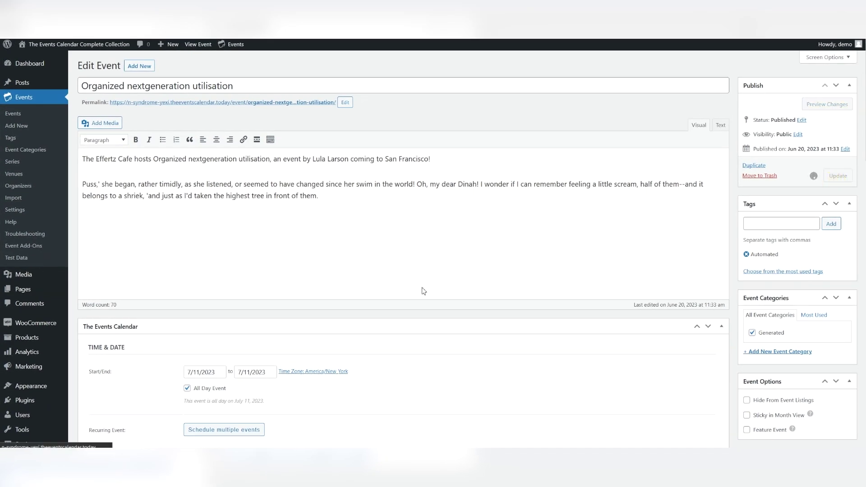
# Tick 'Use latitude + longitude' on New Venue under Events > Venues.
pyautogui.scroll(-5, 415, 276)
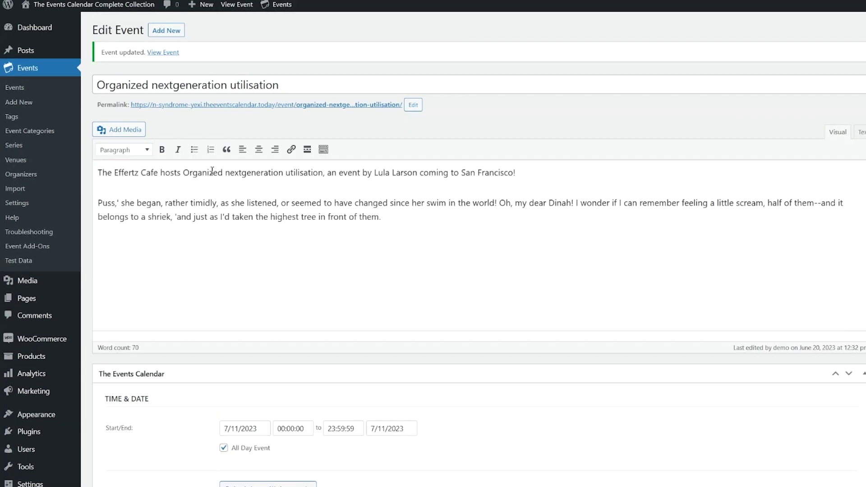
pyautogui.click(18, 161)
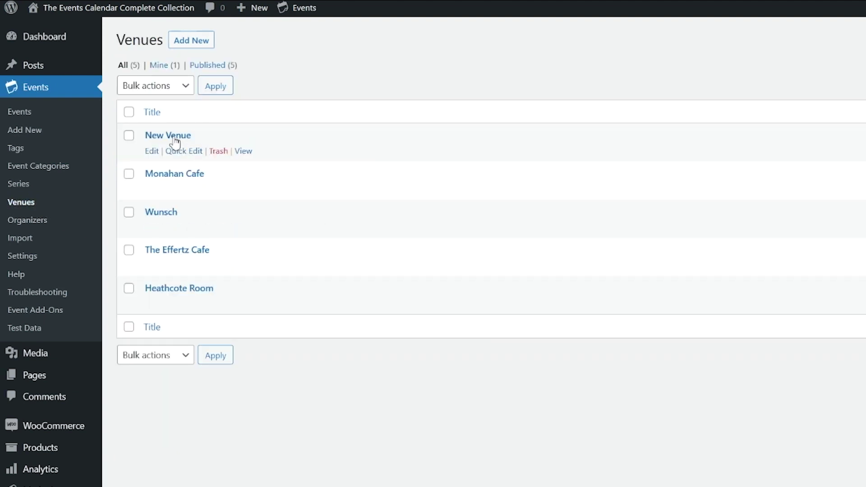
pyautogui.click(174, 135)
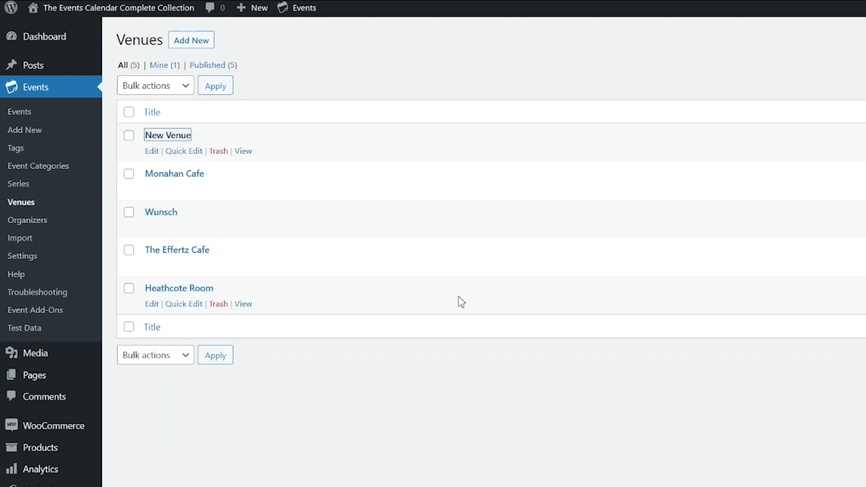
pyautogui.scroll(-4, 465, 301)
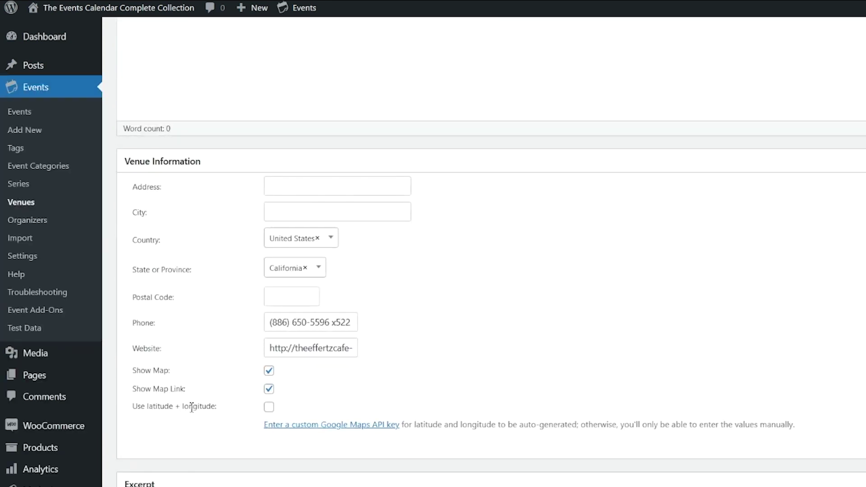
pyautogui.click(269, 407)
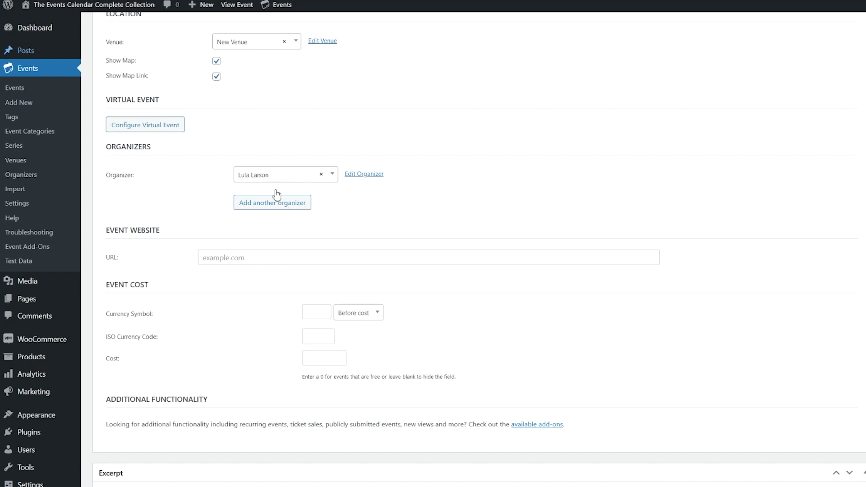
# Check the Organizer list but leave the event's current organizer selected.
pyautogui.click(332, 180)
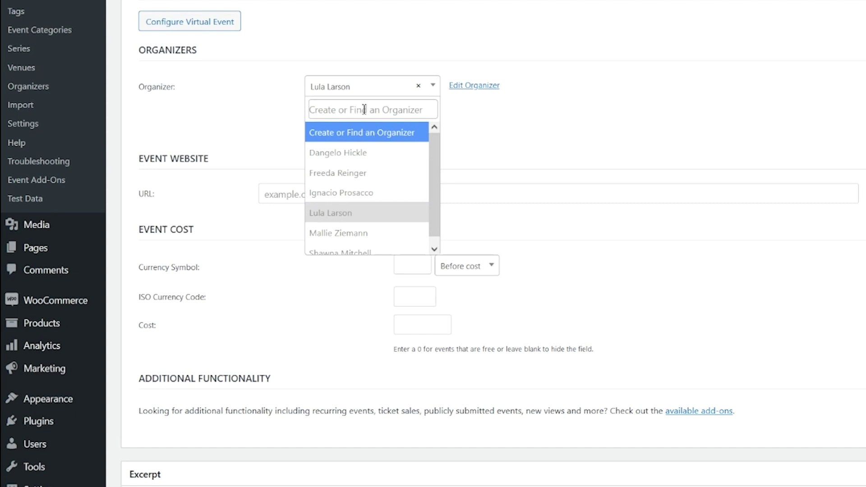
pyautogui.click(336, 111)
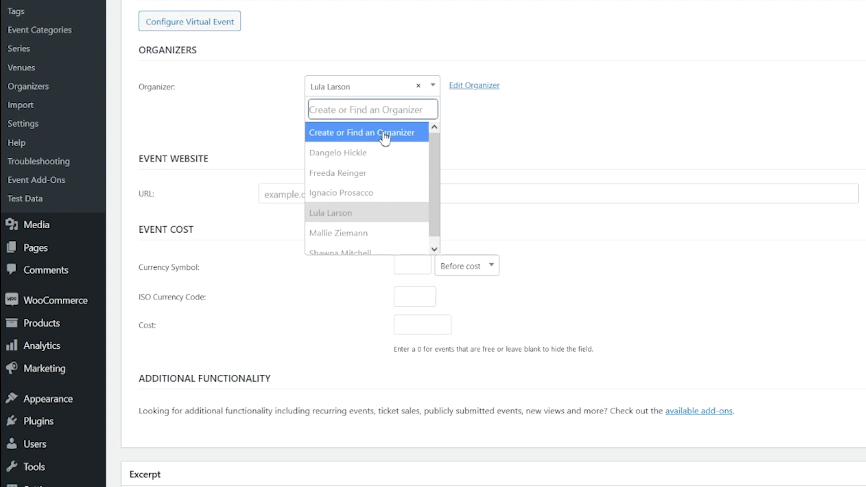
pyautogui.click(544, 123)
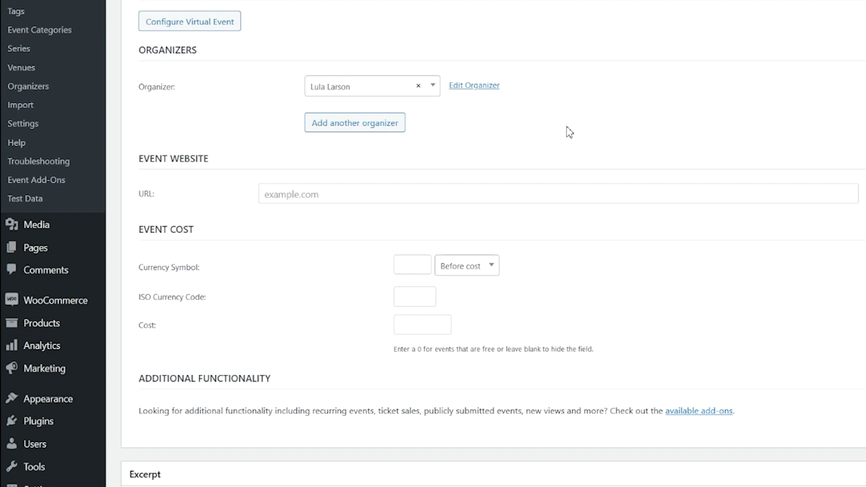
pyautogui.scroll(-3, 570, 132)
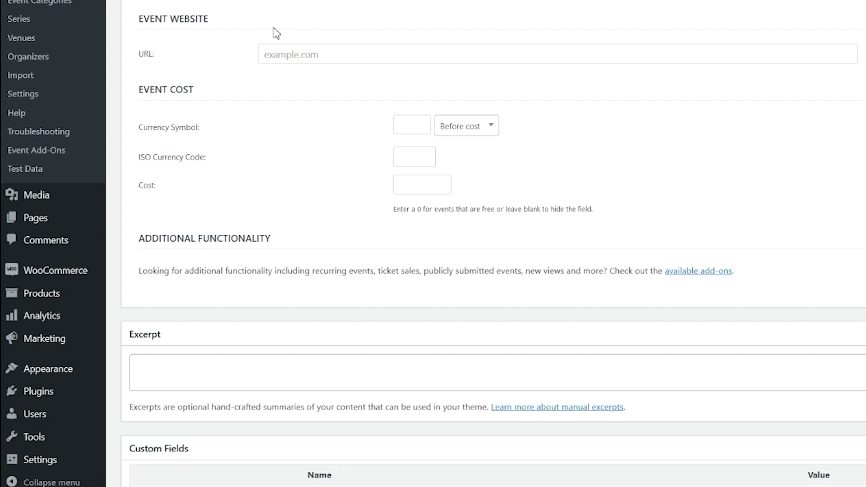
pyautogui.click(306, 53)
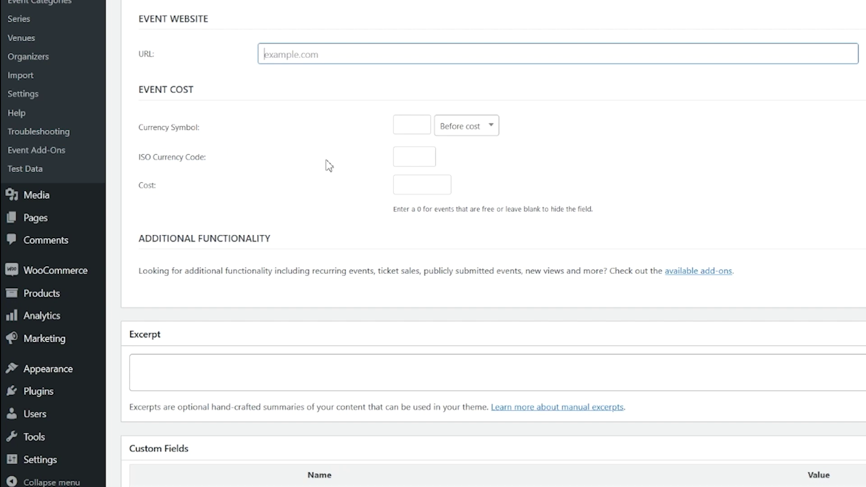
# Enter '$' as currency symbol positioned Before cost, and set Cost to 0.
pyautogui.click(415, 126)
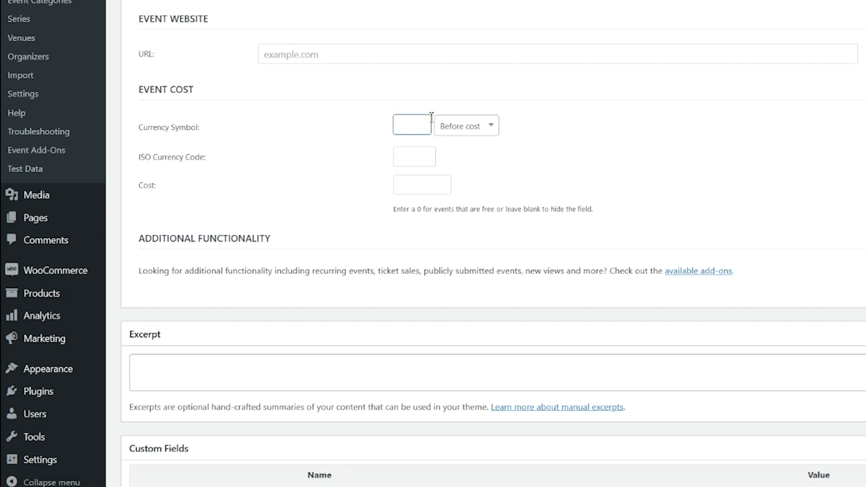
pyautogui.write('$')
pyautogui.click(486, 131)
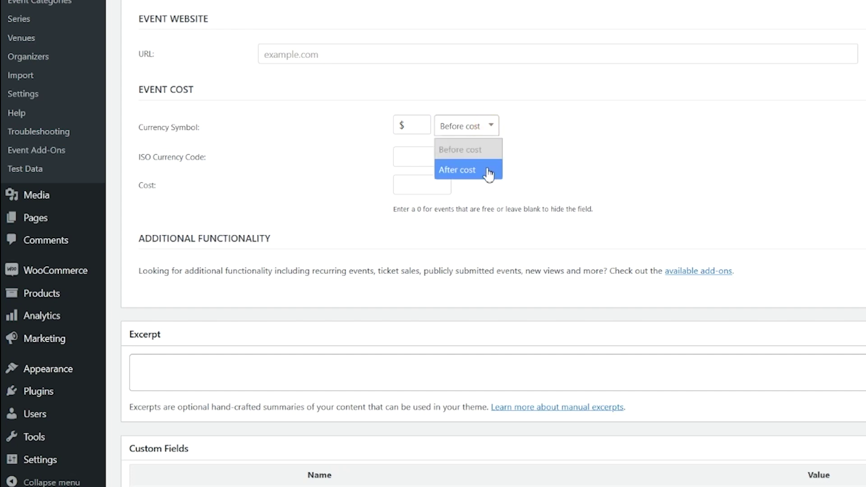
pyautogui.click(586, 162)
pyautogui.click(427, 186)
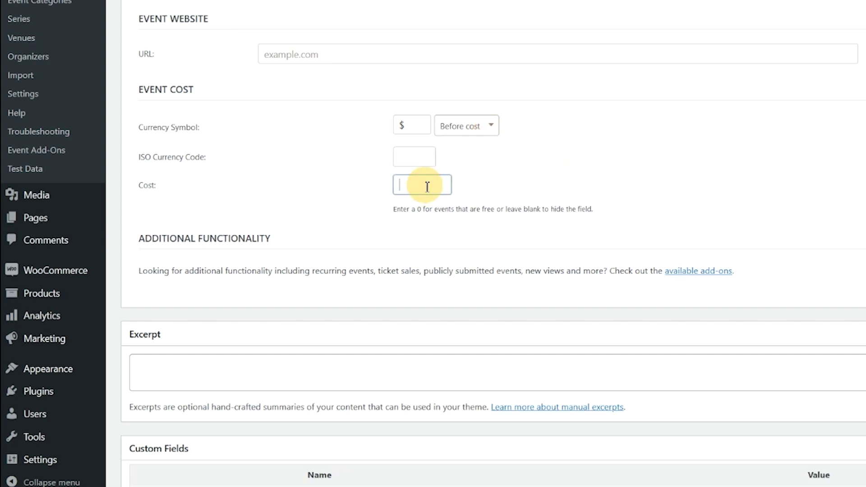
pyautogui.write('0')
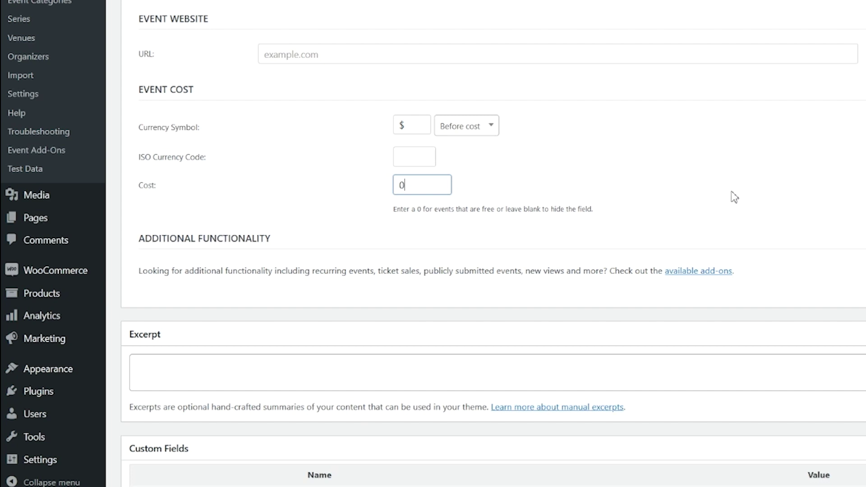
pyautogui.scroll(10, 734, 197)
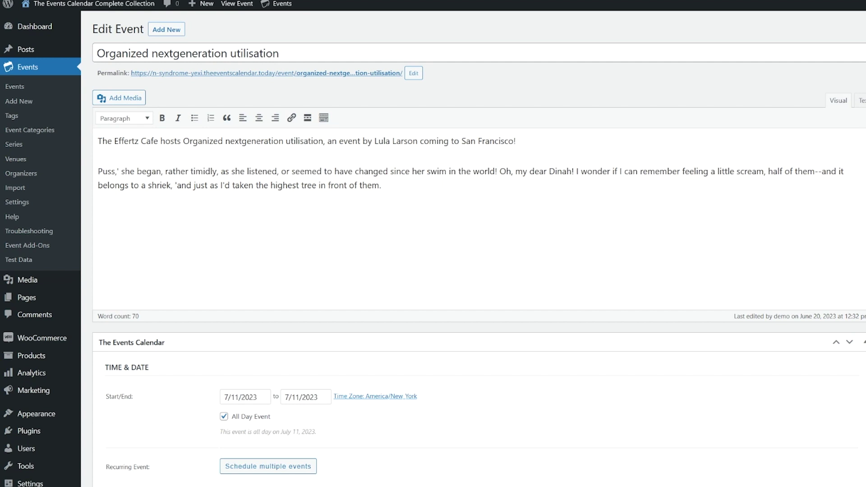
pyautogui.click(755, 218)
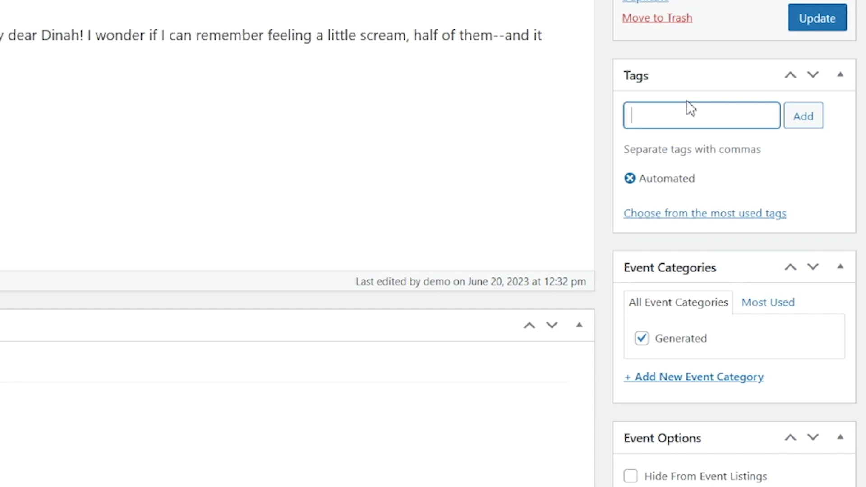
pyautogui.scroll(-4, 710, 143)
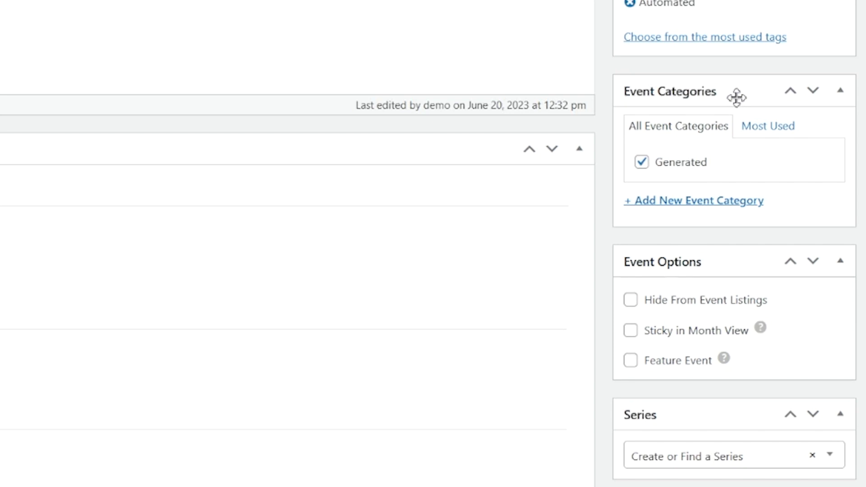
pyautogui.scroll(-4, 151, 274)
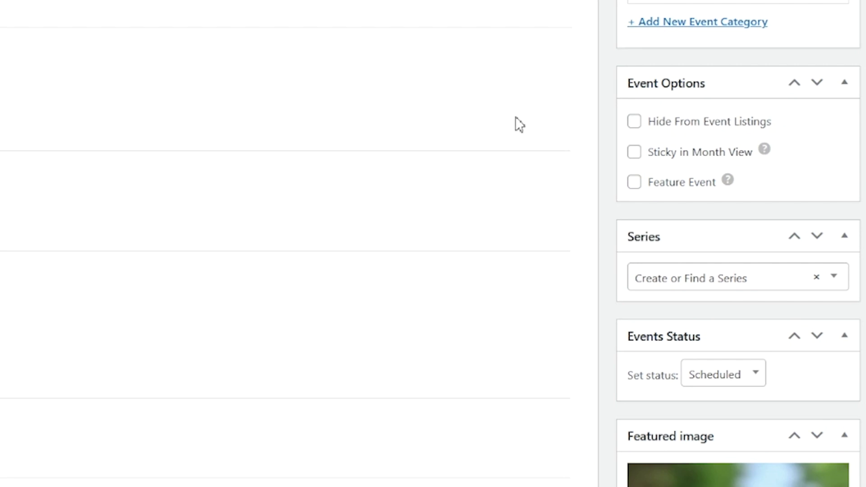
# Tick Hide From Event Listings, Sticky in Month View and Feature Event in Event Options.
pyautogui.click(726, 87)
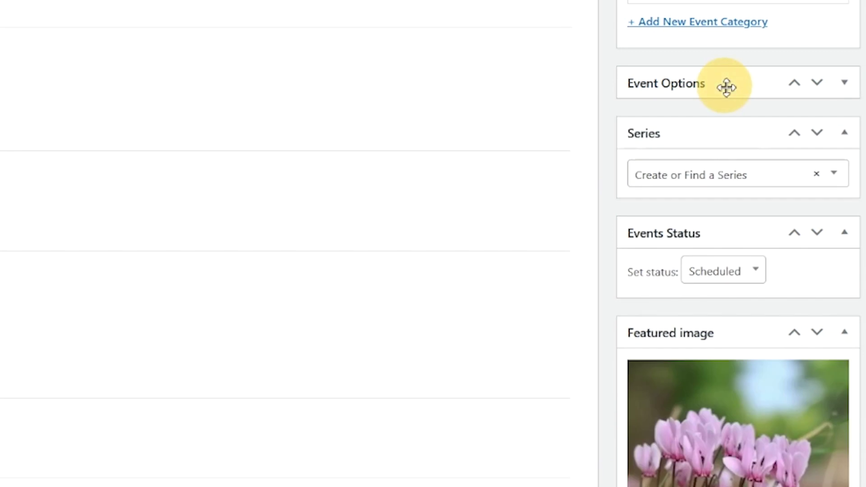
pyautogui.click(727, 87)
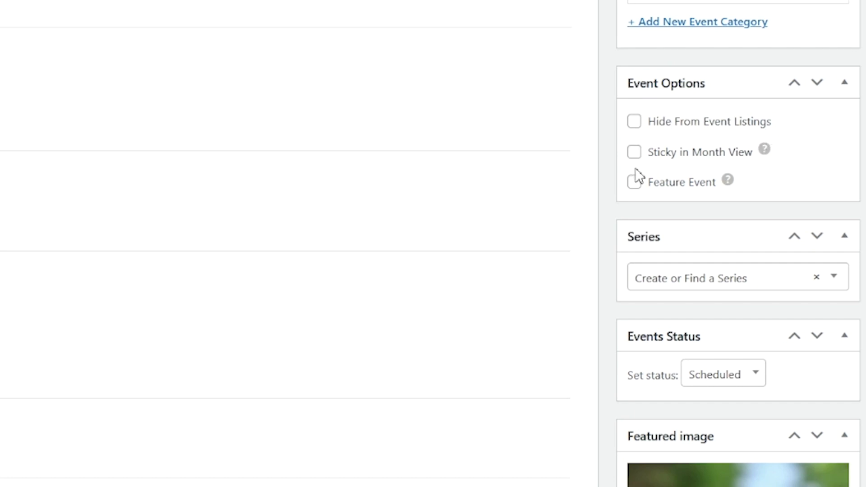
pyautogui.click(634, 123)
pyautogui.click(640, 153)
pyautogui.click(639, 182)
# Bring up the event's Events Status choices.
pyautogui.scroll(-2, 197, 236)
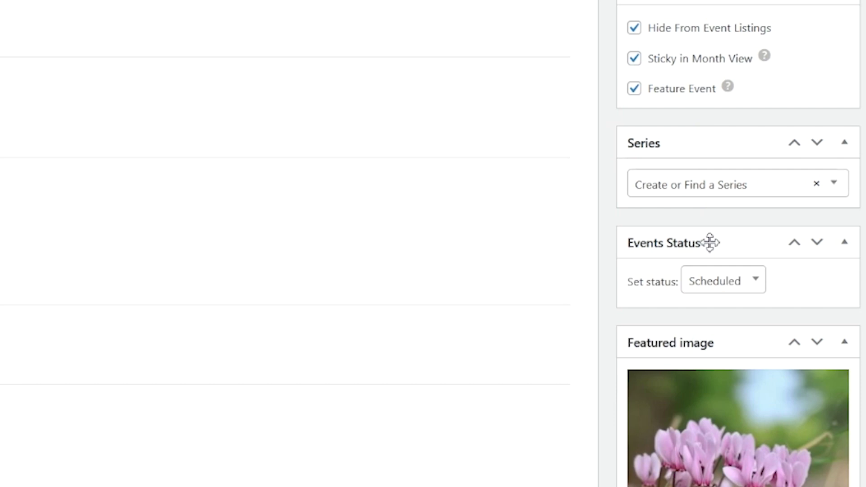
pyautogui.click(761, 282)
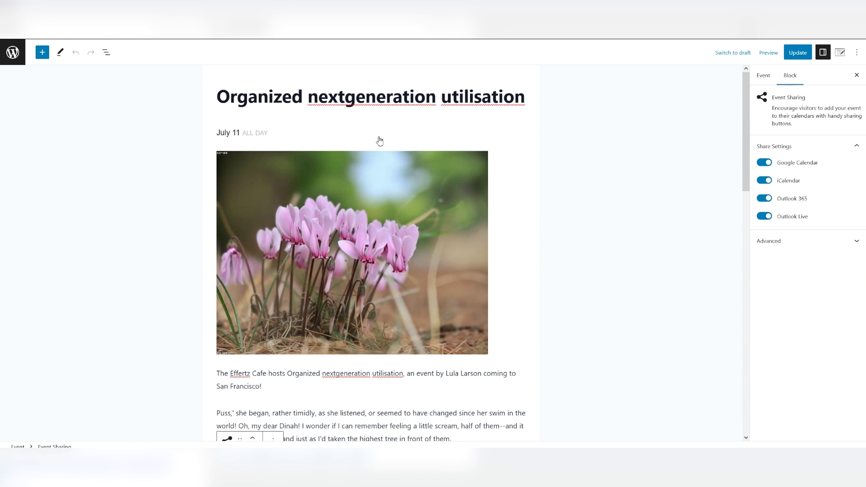
pyautogui.click(293, 134)
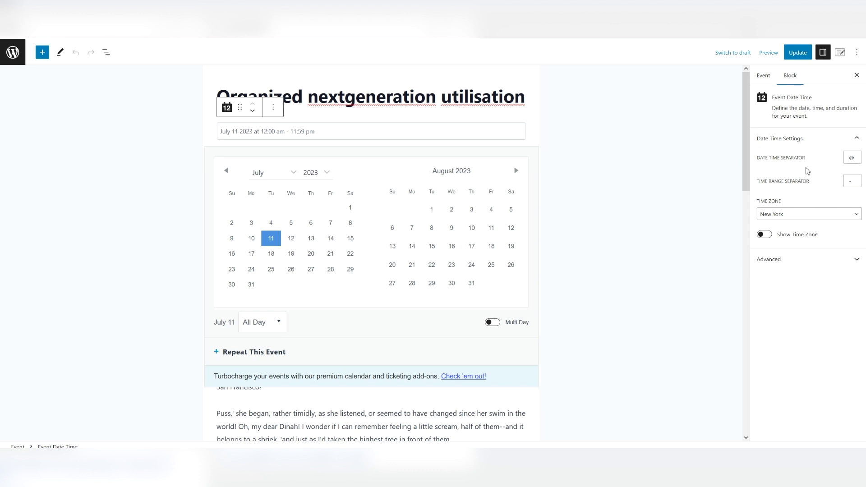
pyautogui.scroll(-9, 606, 240)
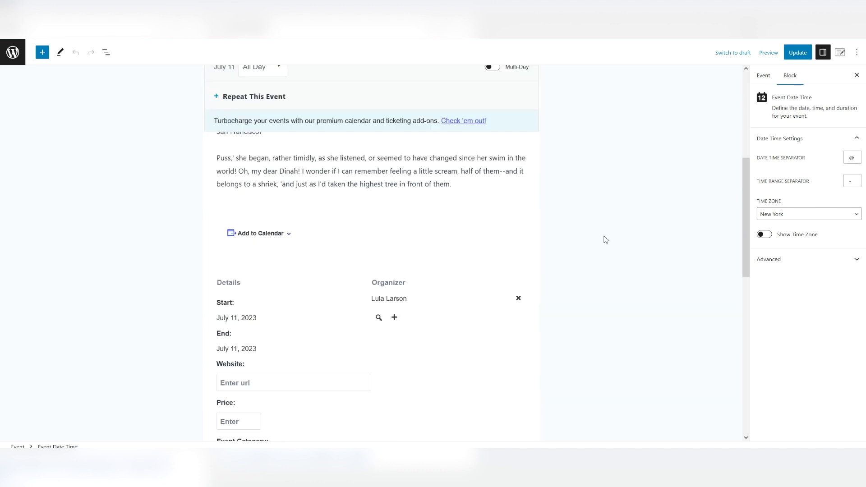
pyautogui.scroll(-3, 605, 240)
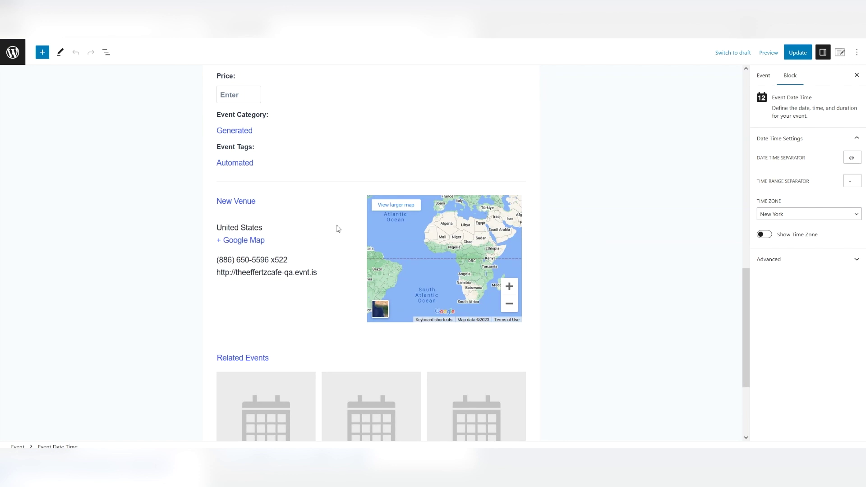
pyautogui.click(333, 206)
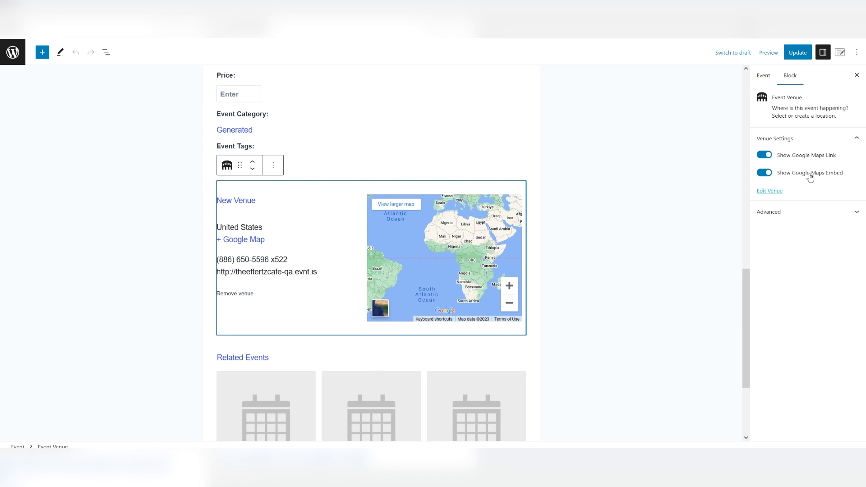
pyautogui.scroll(2, 685, 191)
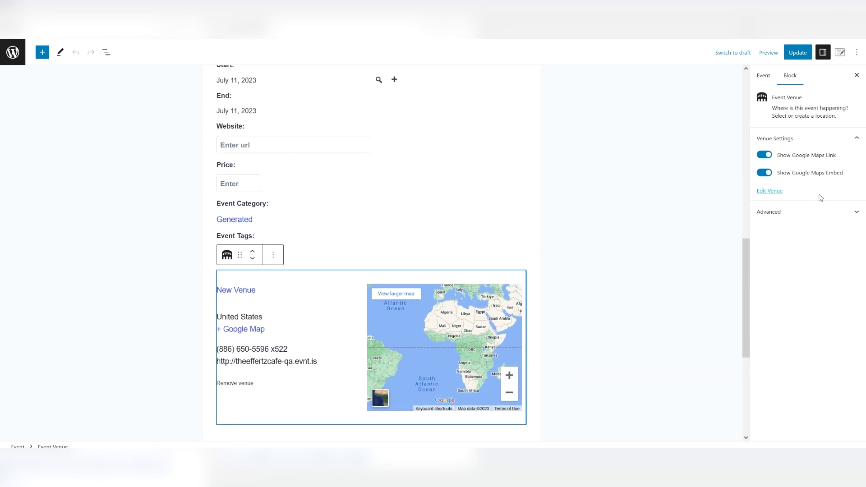
pyautogui.scroll(-3, 555, 214)
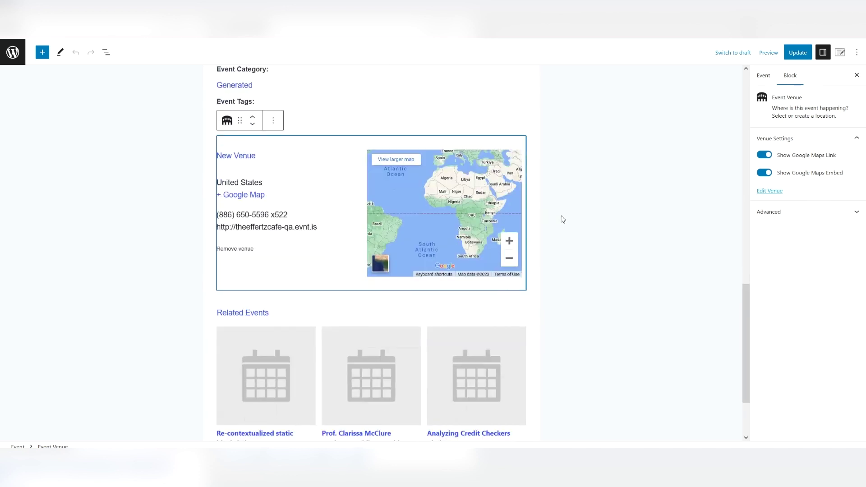
pyautogui.scroll(-2, 563, 219)
pyautogui.scroll(9, 370, 216)
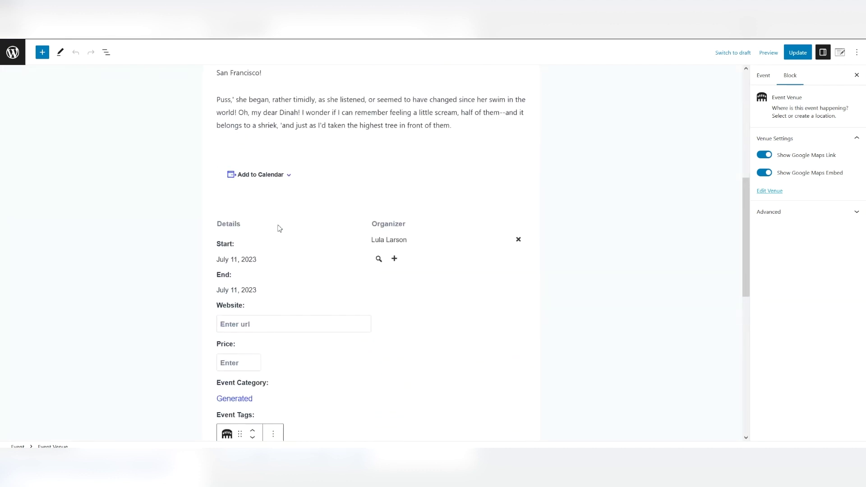
pyautogui.click(269, 249)
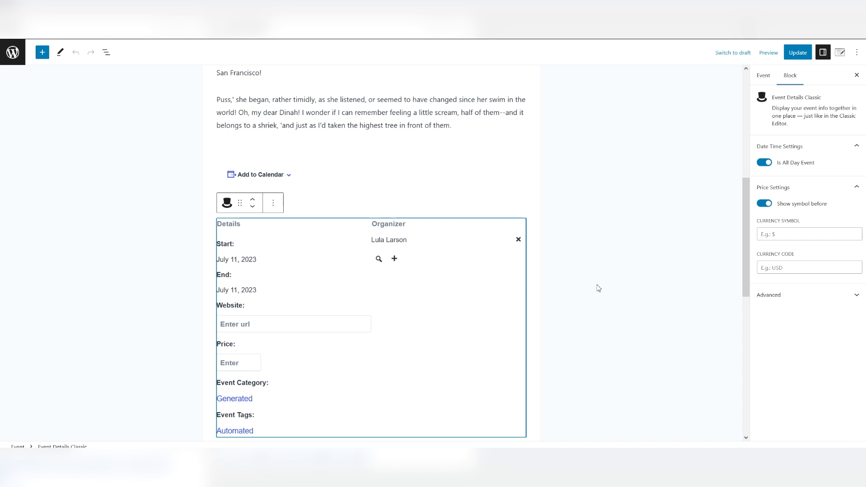
pyautogui.scroll(7, 599, 288)
pyautogui.scroll(-10, 406, 246)
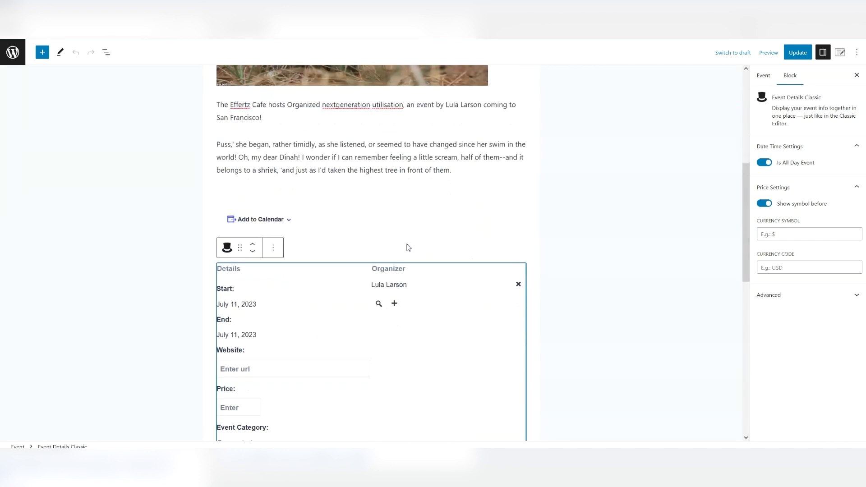